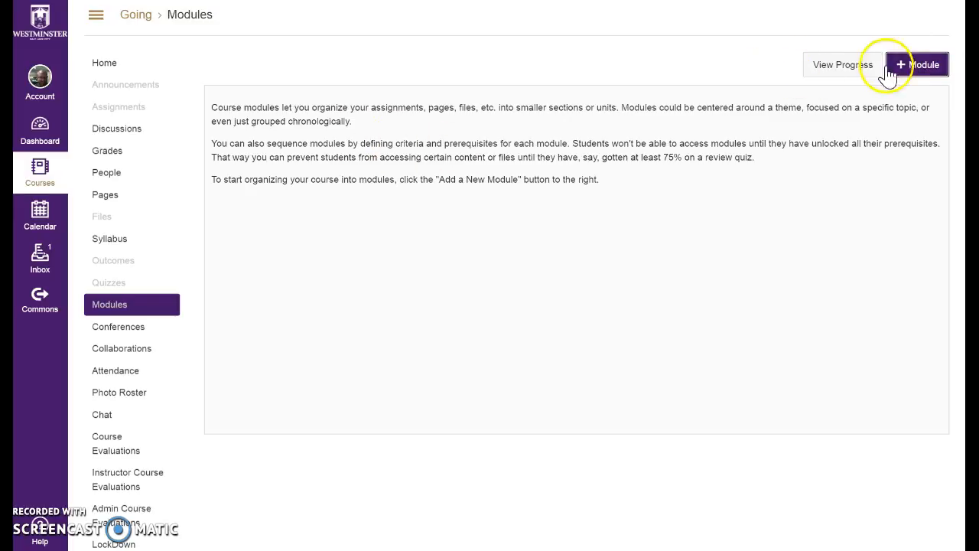
# Add a module named Introduction with no lock date
pyautogui.click(910, 65)
pyautogui.click(329, 212)
pyautogui.write('Int')
pyautogui.press('Down')
pyautogui.press('Return')
pyautogui.click(309, 241)
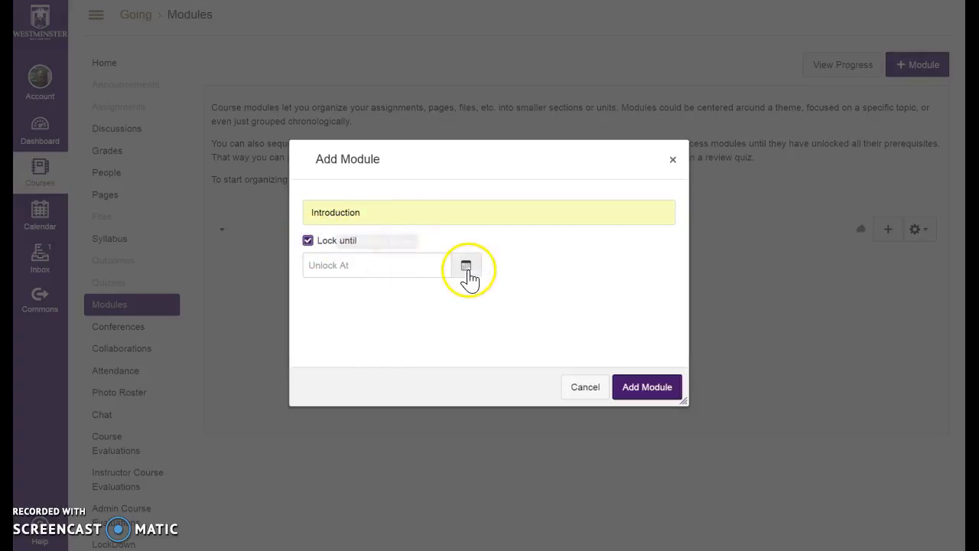
pyautogui.click(308, 240)
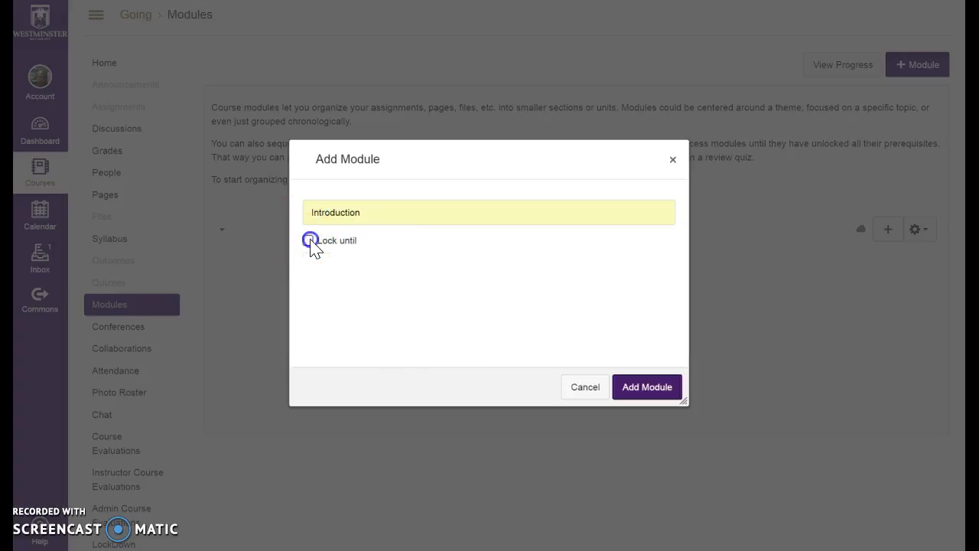
pyautogui.click(649, 389)
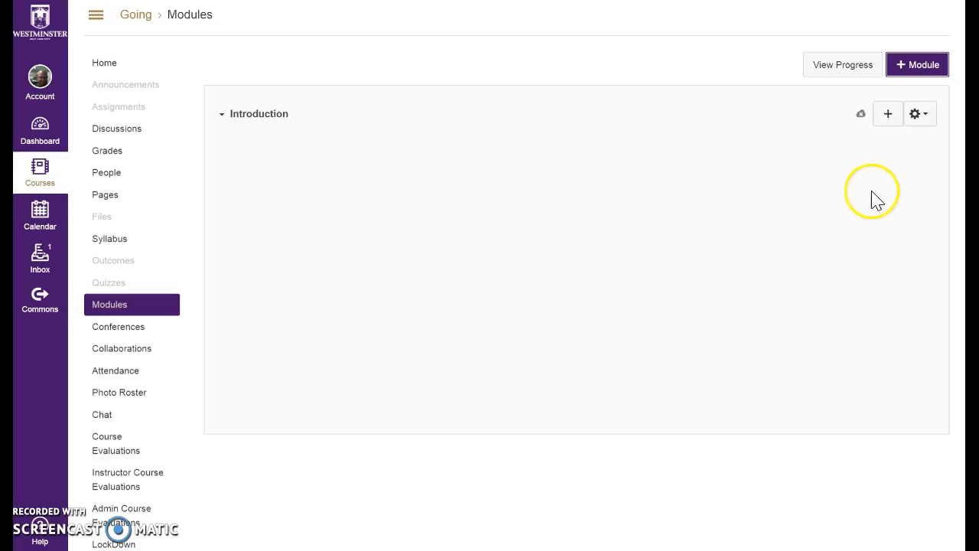
# Add a second module named Creating a Learning Environment with the Introduction module as its prerequisite
pyautogui.click(924, 65)
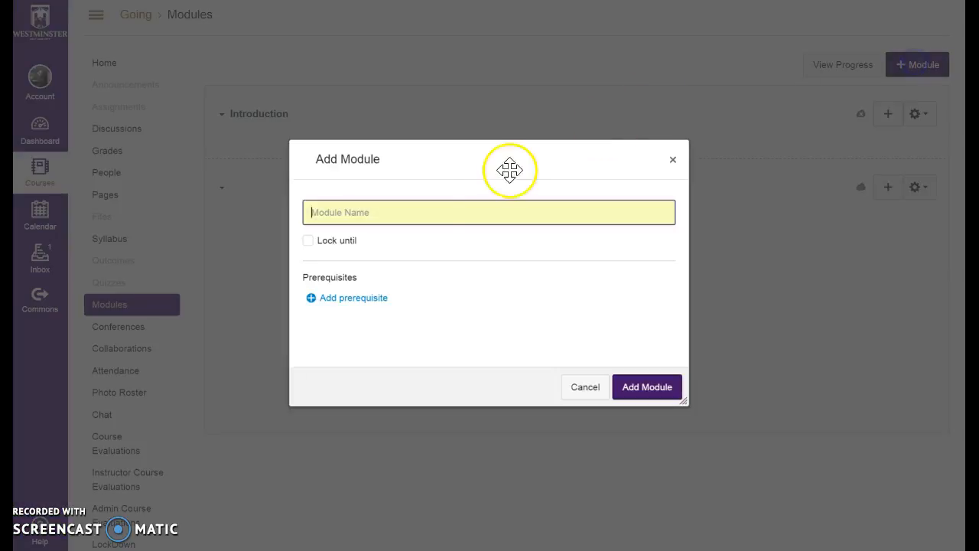
pyautogui.click(408, 209)
pyautogui.write('Creating a Learning Environment')
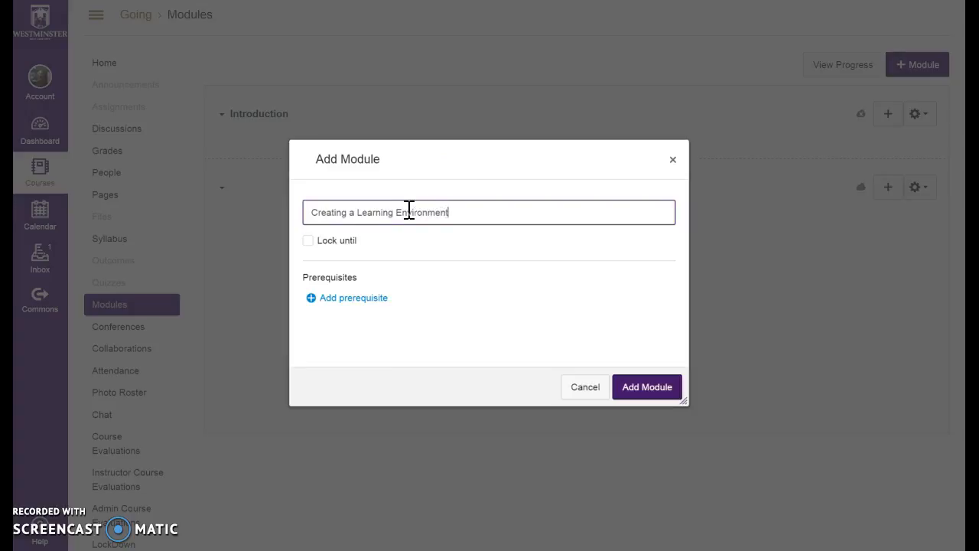
pyautogui.click(349, 298)
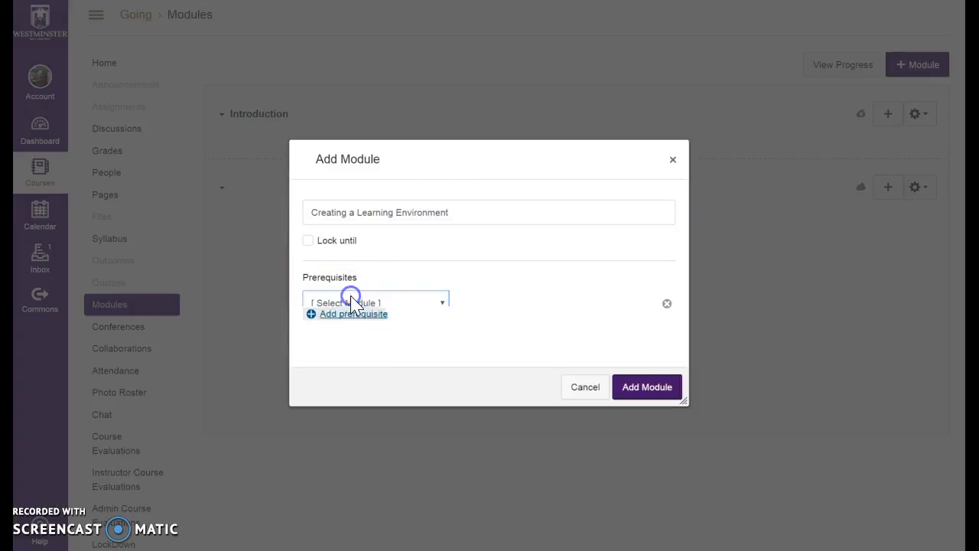
pyautogui.click(392, 305)
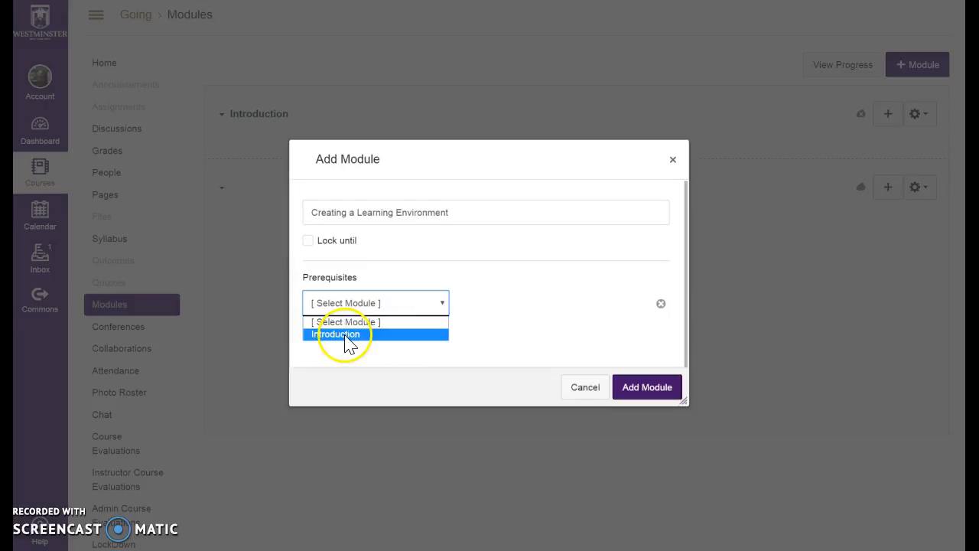
pyautogui.click(345, 337)
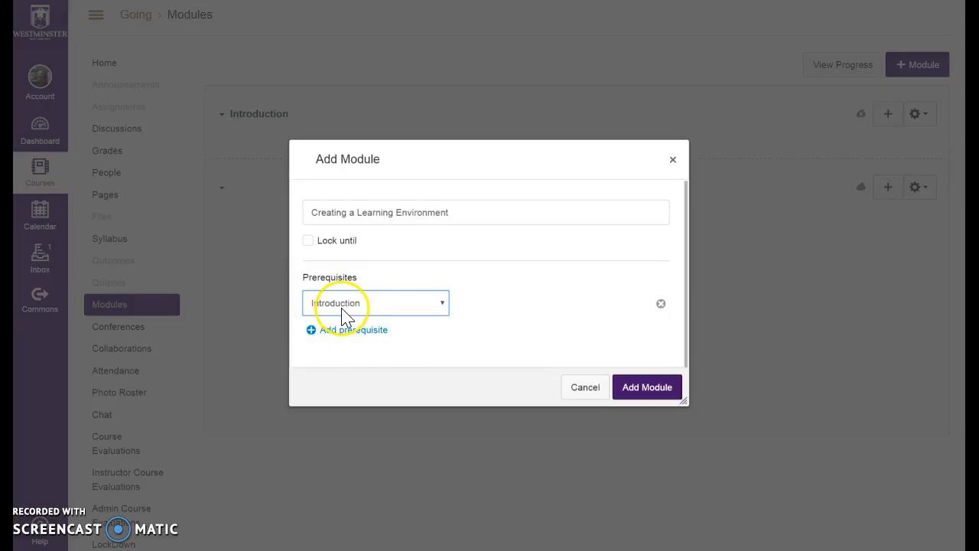
pyautogui.click(408, 306)
pyautogui.click(390, 333)
pyautogui.click(384, 304)
pyautogui.click(372, 335)
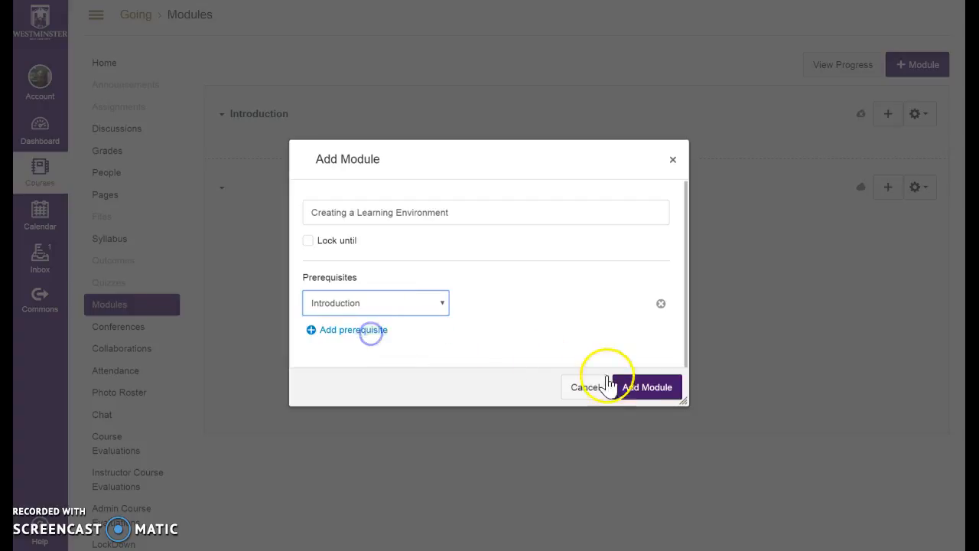
pyautogui.click(650, 388)
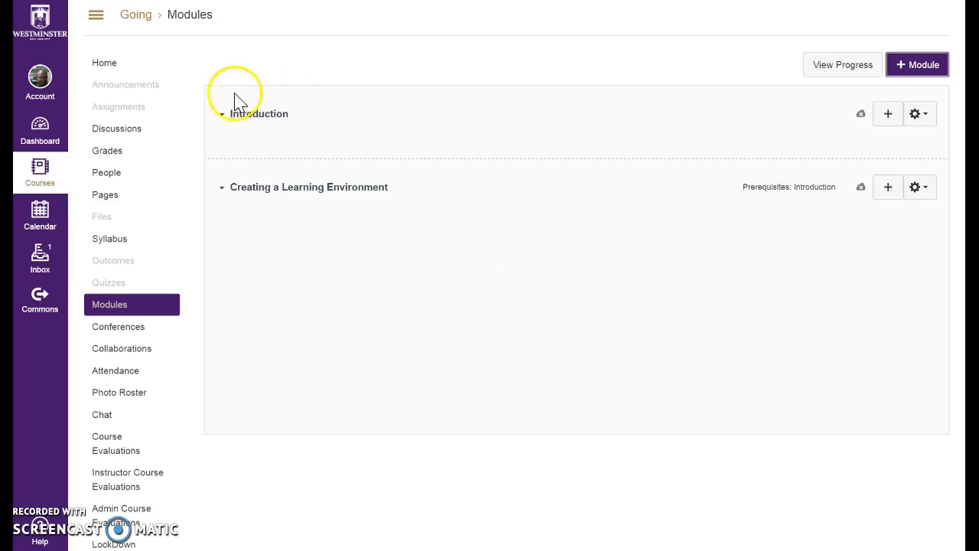
# Add the existing Introduction content page as an item in the Introduction module
pyautogui.click(927, 123)
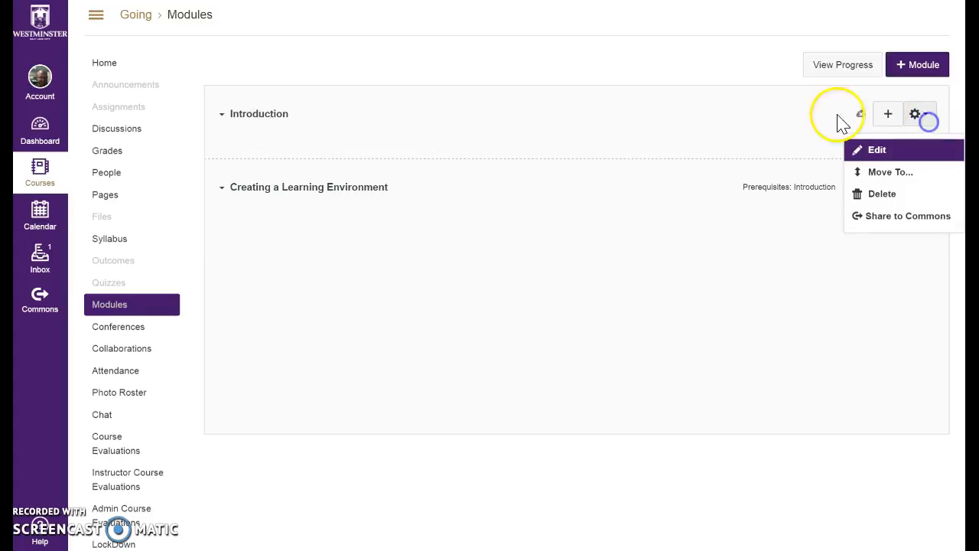
pyautogui.click(888, 115)
pyautogui.click(390, 166)
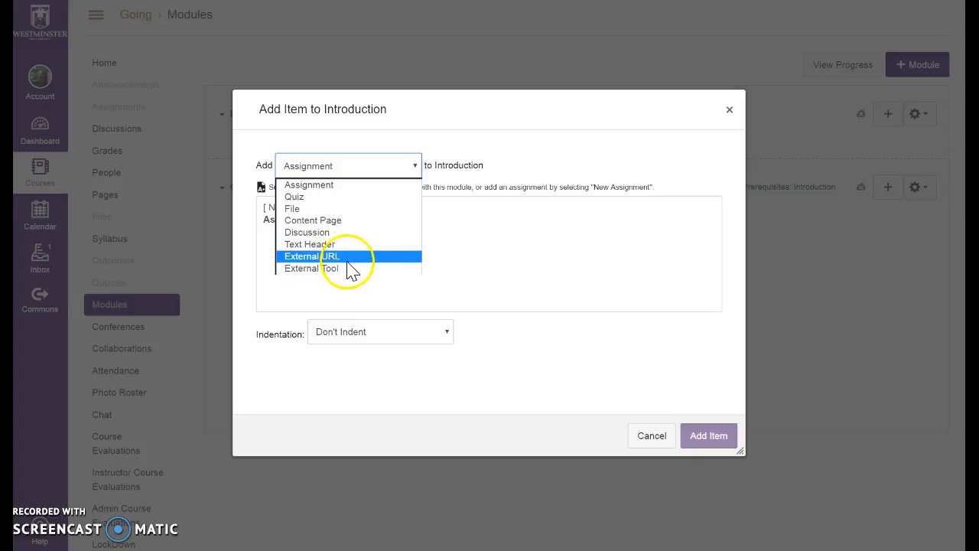
pyautogui.click(342, 220)
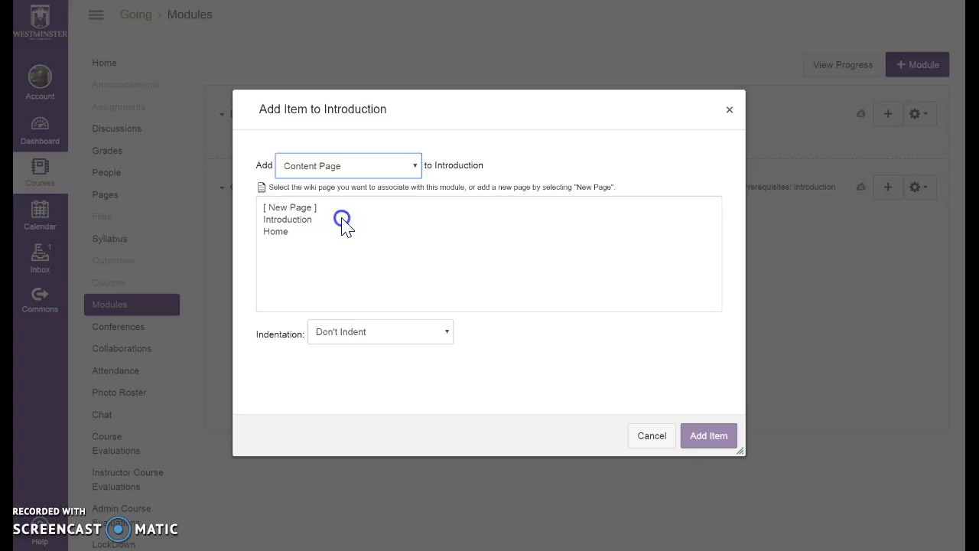
pyautogui.click(287, 221)
pyautogui.click(710, 444)
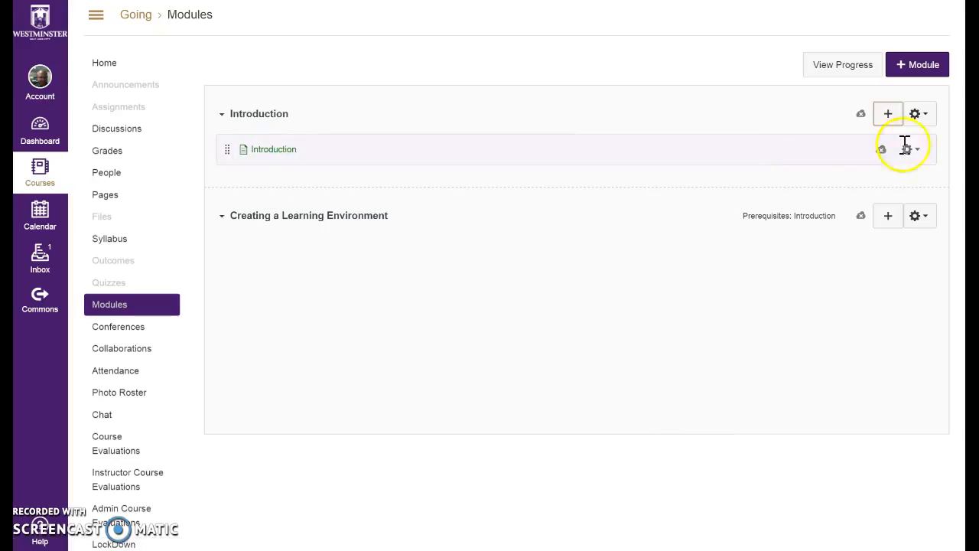
# Add a text header named Readings to the Introduction module without indentation
pyautogui.click(888, 114)
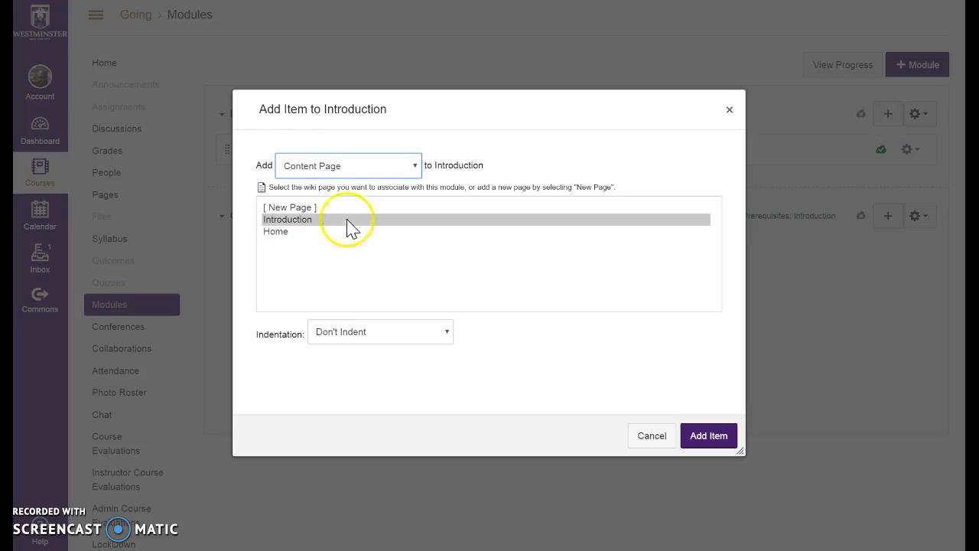
pyautogui.click(391, 170)
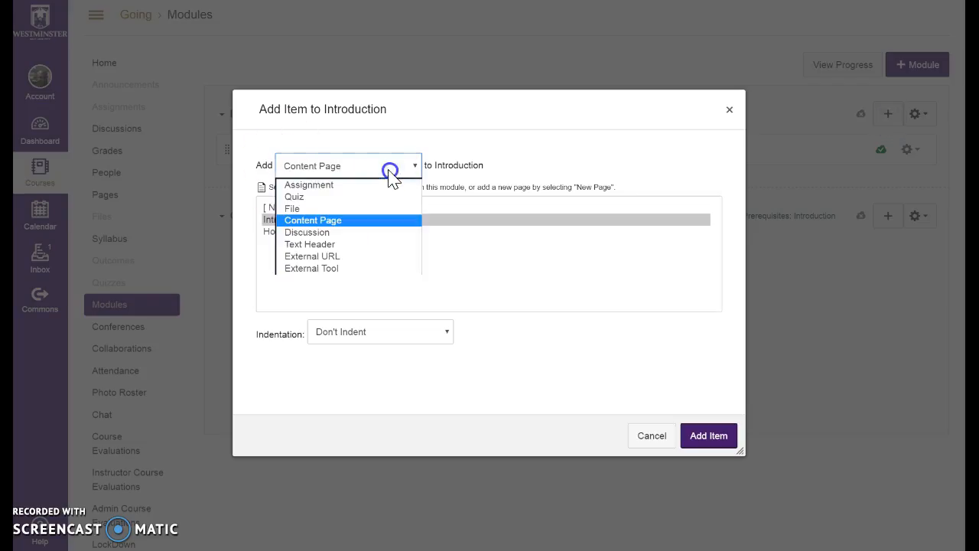
pyautogui.click(368, 244)
pyautogui.click(342, 201)
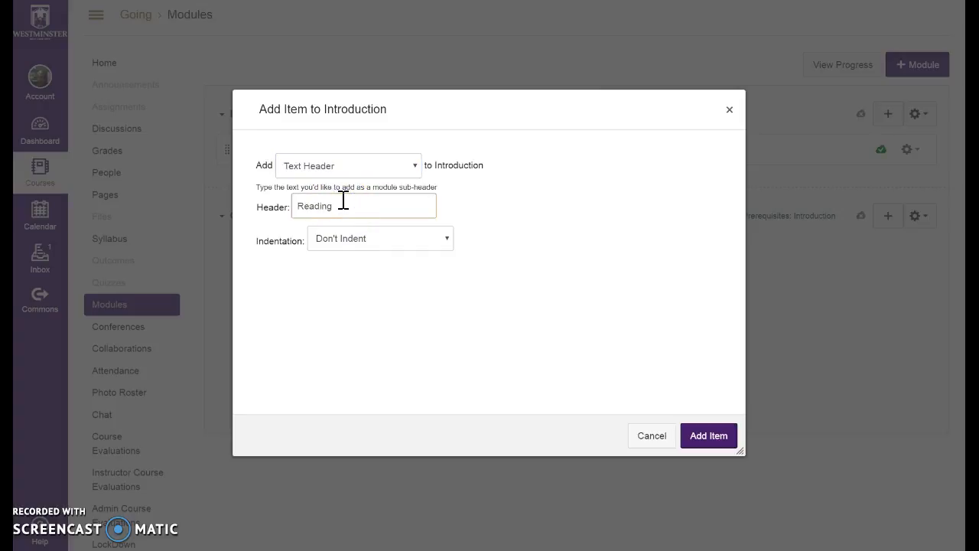
pyautogui.click(709, 433)
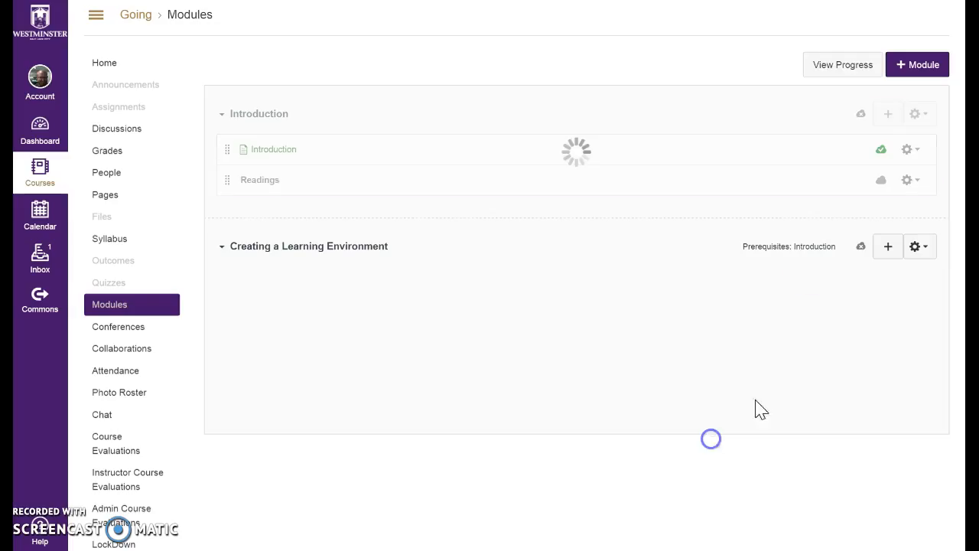
# Add a text header named Assignments to the Introduction module
pyautogui.click(892, 116)
pyautogui.click(316, 201)
pyautogui.write('Assignments')
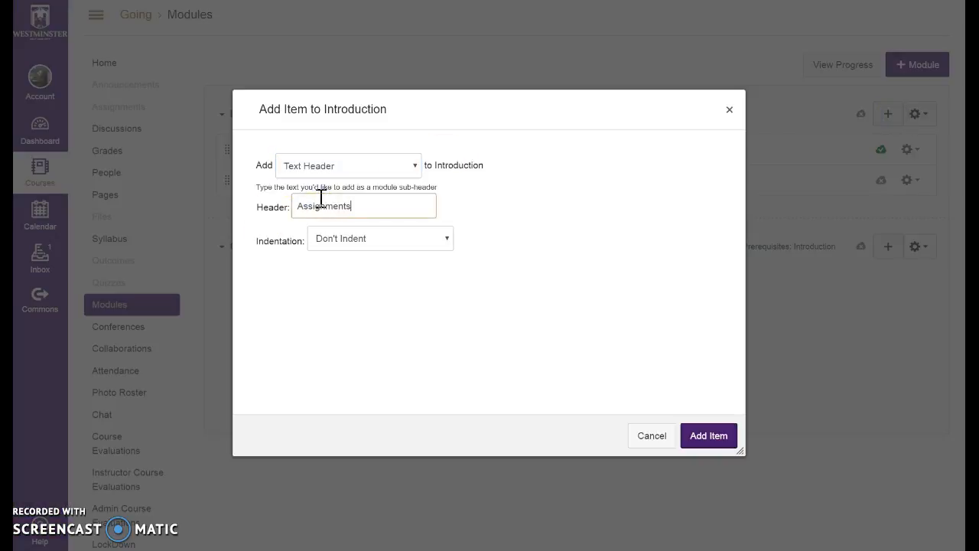
pyautogui.press('Return')
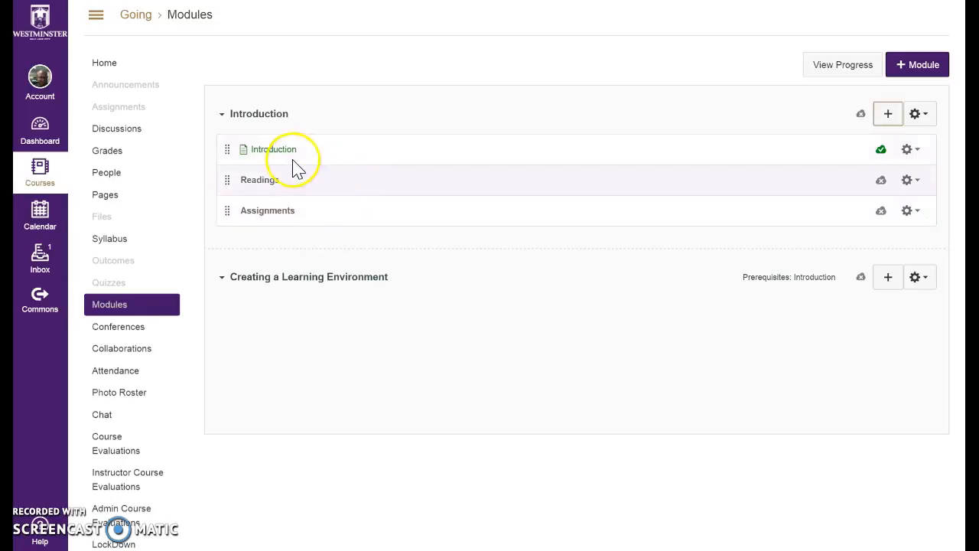
# Add a text header named Class to the Introduction module
pyautogui.click(888, 113)
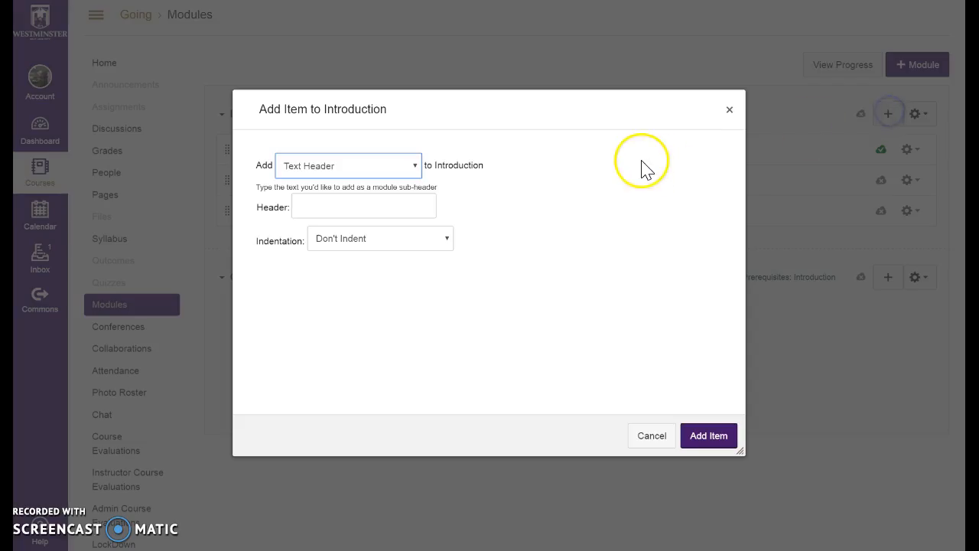
pyautogui.click(324, 207)
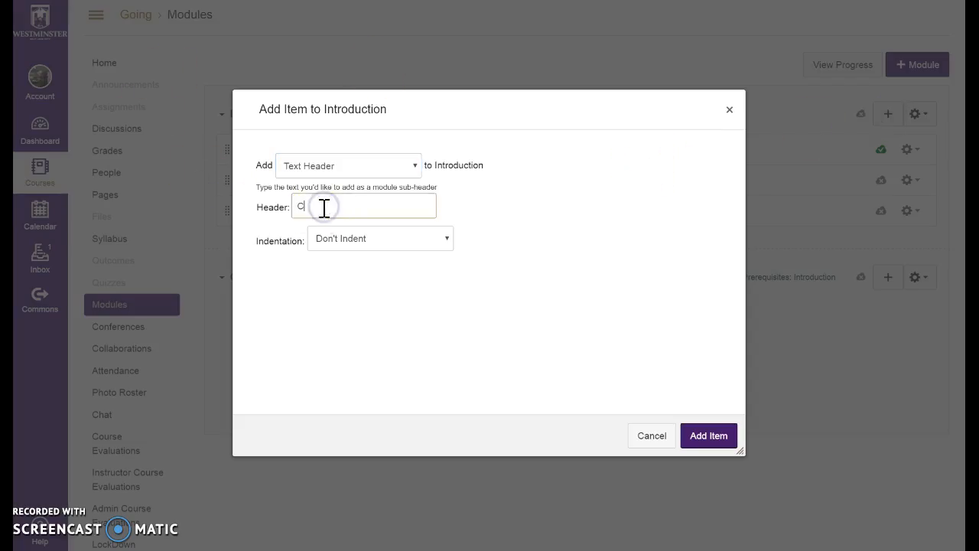
pyautogui.press('Return')
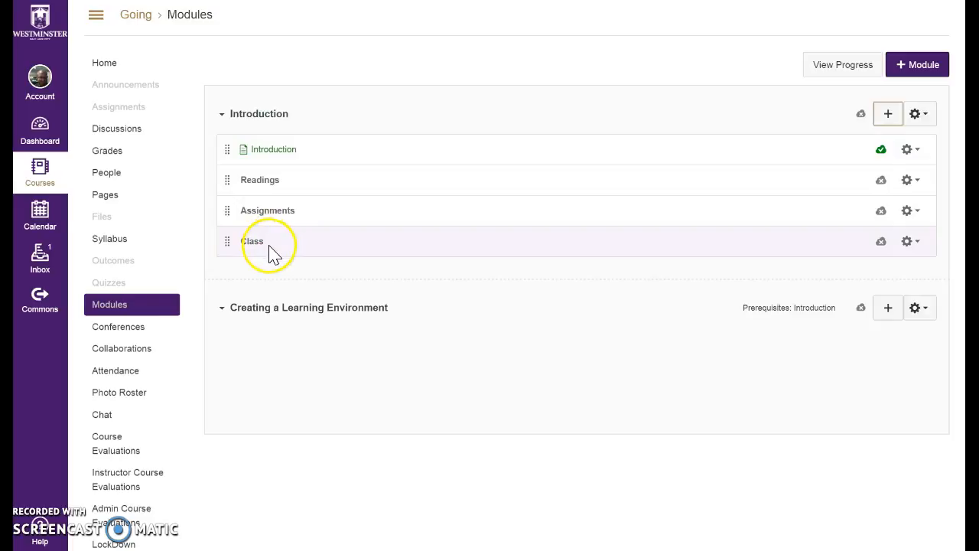
# Indent the Introduction page item one level and move it beneath the Readings header
pyautogui.click(269, 157)
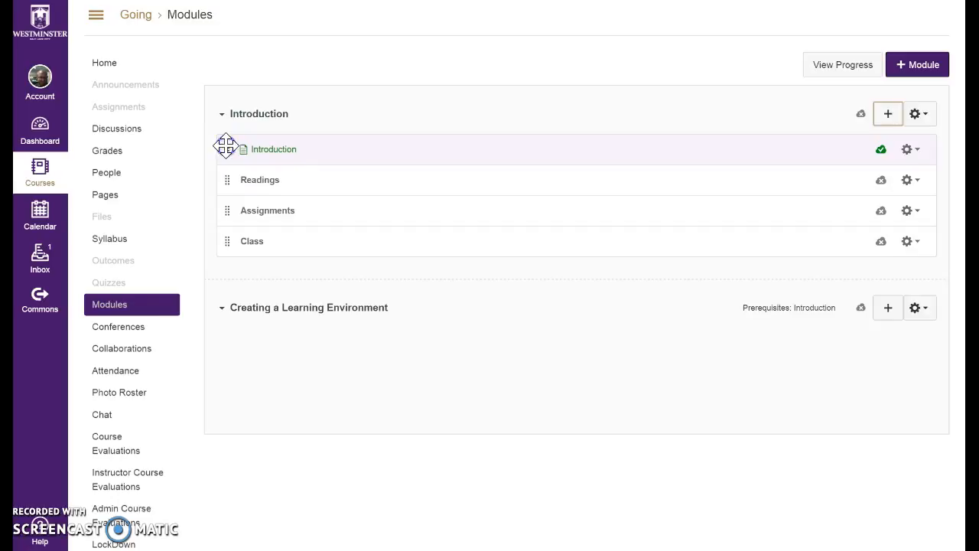
pyautogui.click(909, 150)
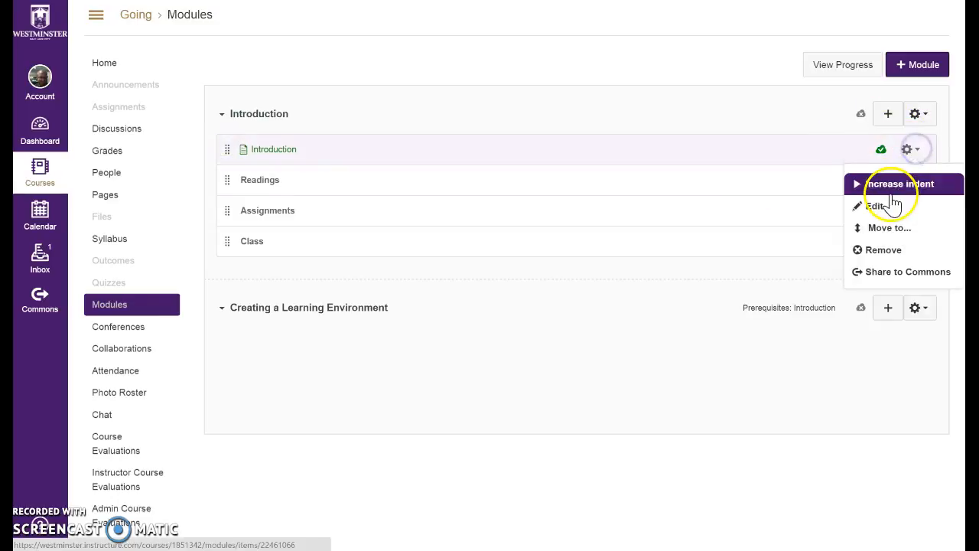
pyautogui.click(893, 188)
pyautogui.moveTo(235, 153); pyautogui.dragTo(237, 197)
pyautogui.moveTo(228, 148); pyautogui.dragTo(226, 177)
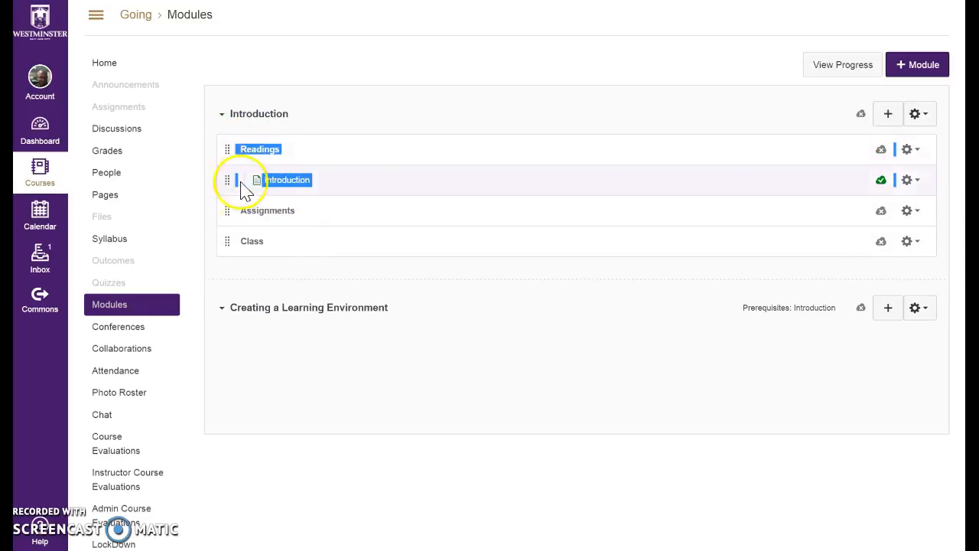
pyautogui.click(363, 153)
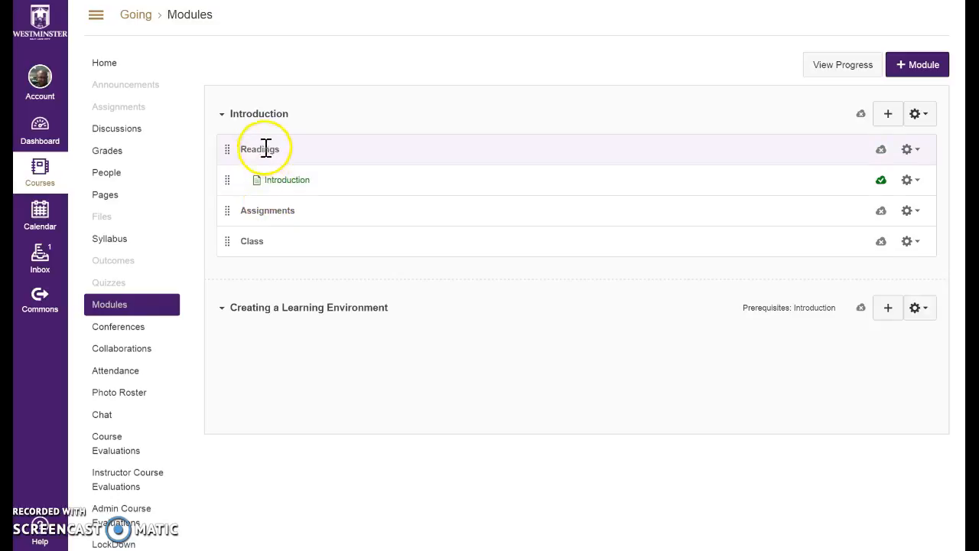
# Collapse and expand the Introduction module, view its Introduction page, and return to the module list
pyautogui.click(221, 117)
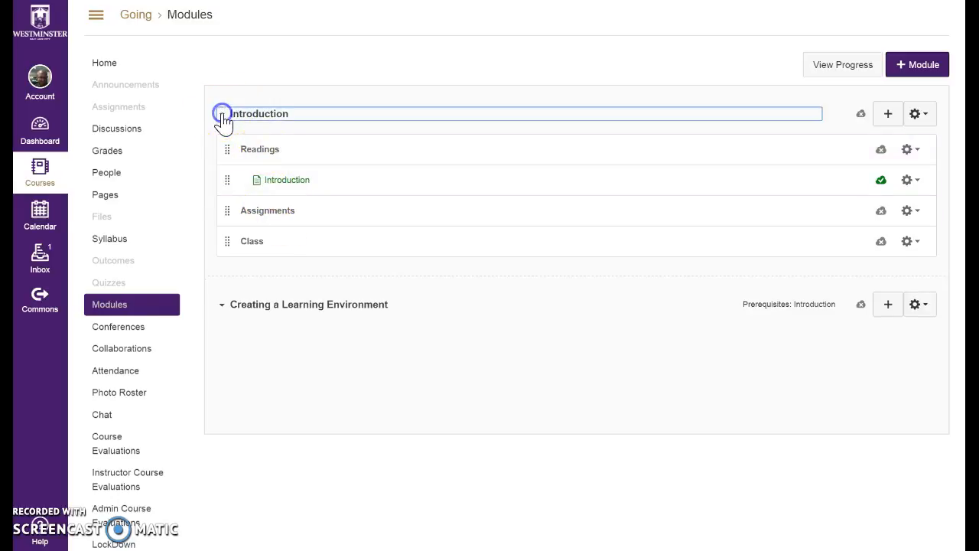
pyautogui.click(222, 115)
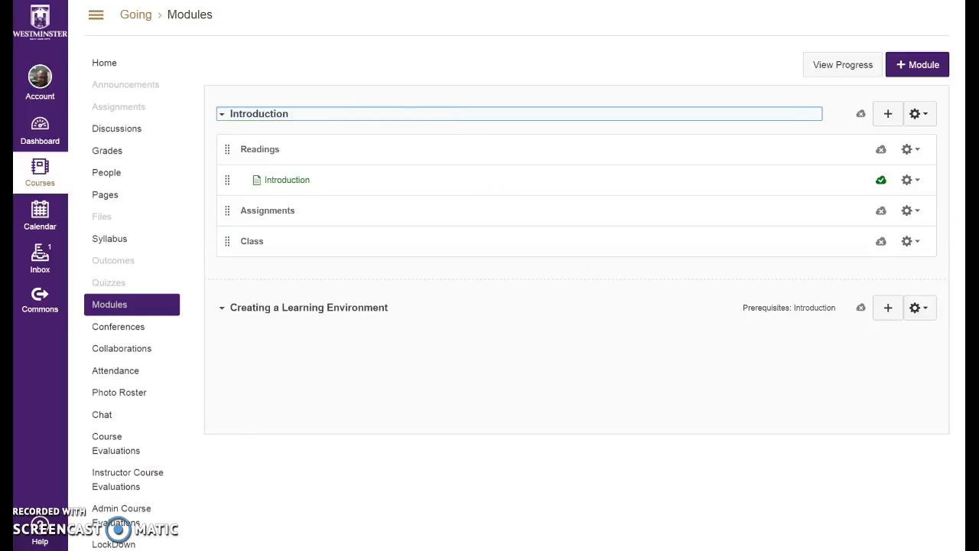
pyautogui.scroll(-1, 225, 421)
pyautogui.click(298, 117)
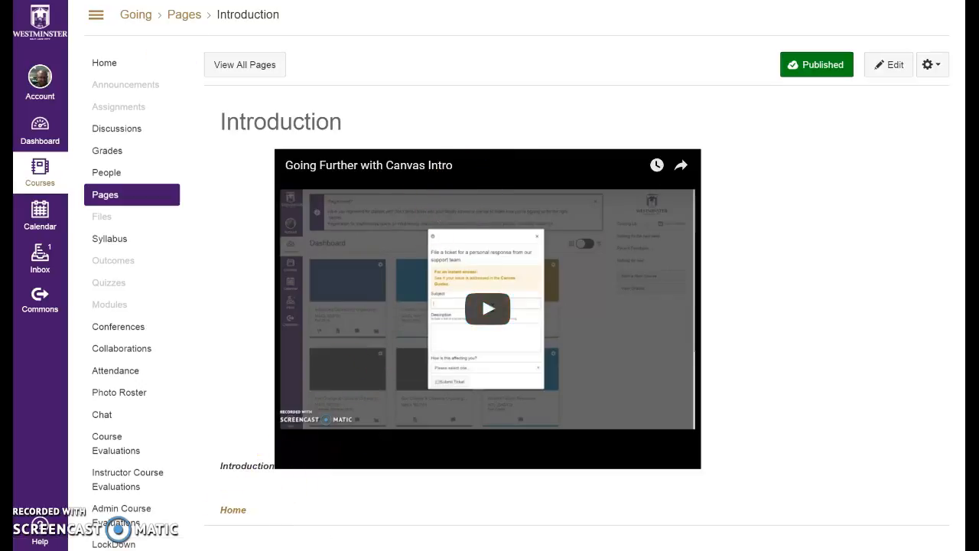
pyautogui.hotkey('alt', 'Left')
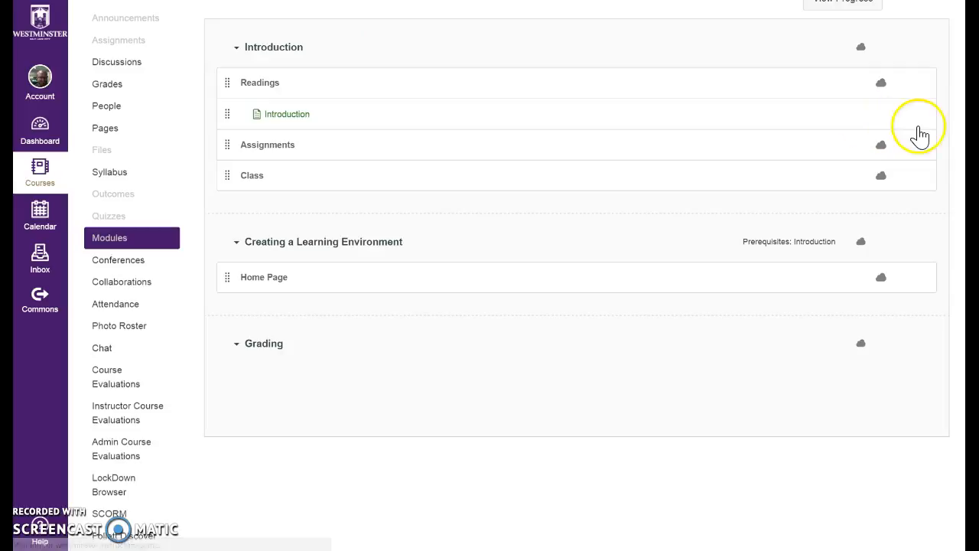
# Start adding an External Tool item to the Introduction module and choose YouTube as the tool
pyautogui.click(890, 51)
pyautogui.click(416, 165)
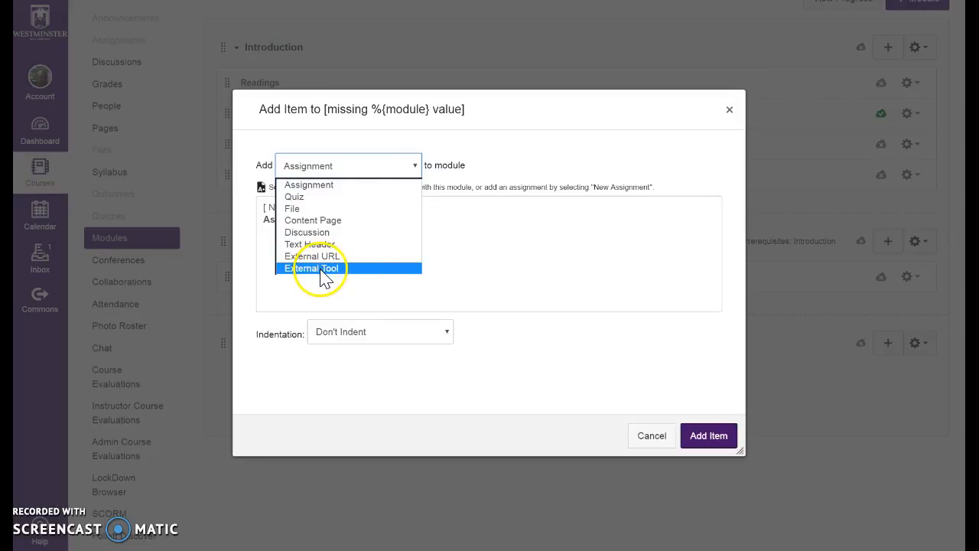
pyautogui.click(321, 269)
pyautogui.scroll(-3, 455, 255)
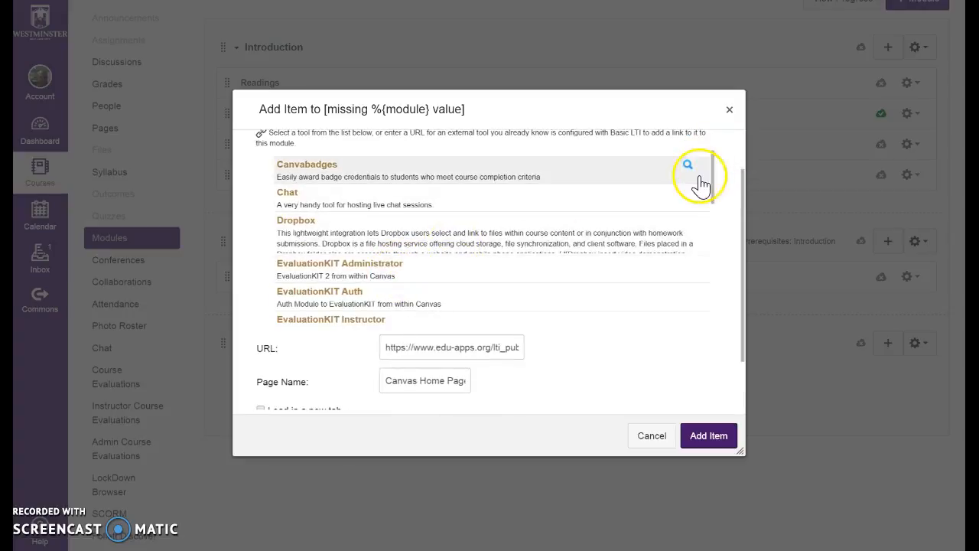
pyautogui.moveTo(715, 172); pyautogui.dragTo(717, 294)
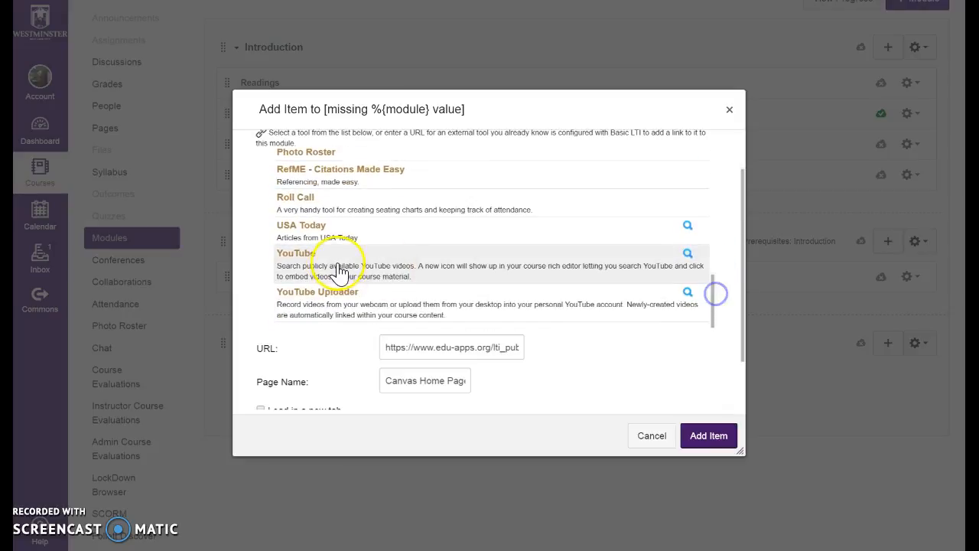
pyautogui.click(339, 267)
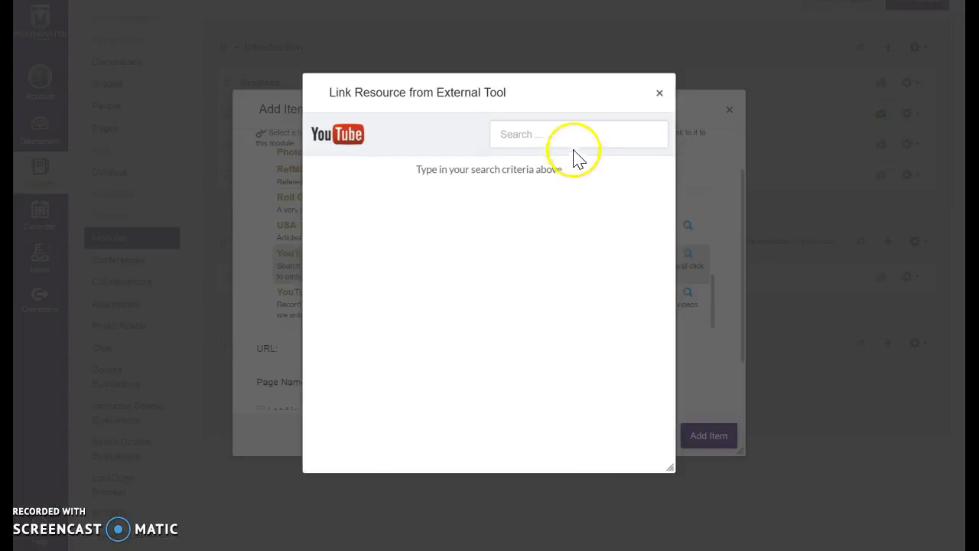
# Search YouTube for "going further with canvas", embed the Going Further with Canvas Intro video and add it to the module without indentation
pyautogui.click(536, 133)
pyautogui.write('g')
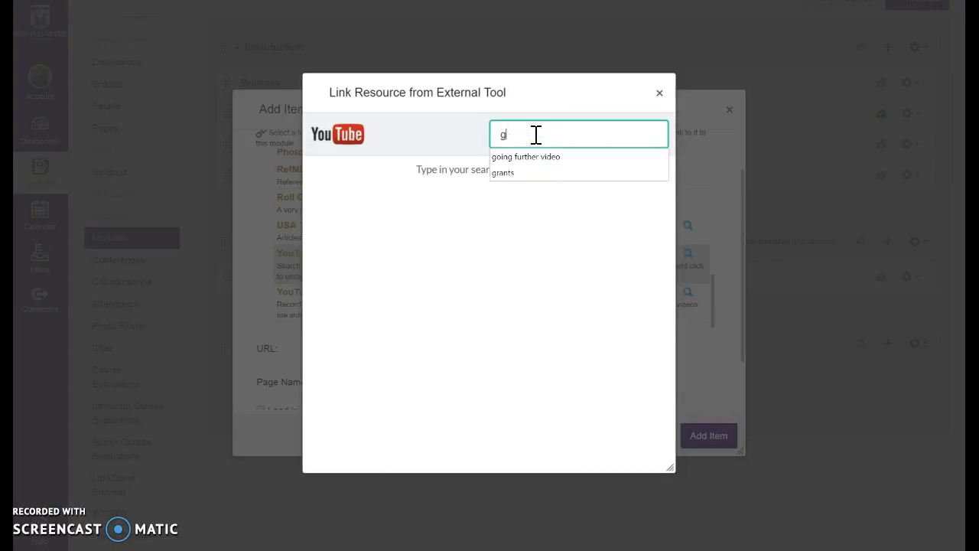
pyautogui.write('oing further ')
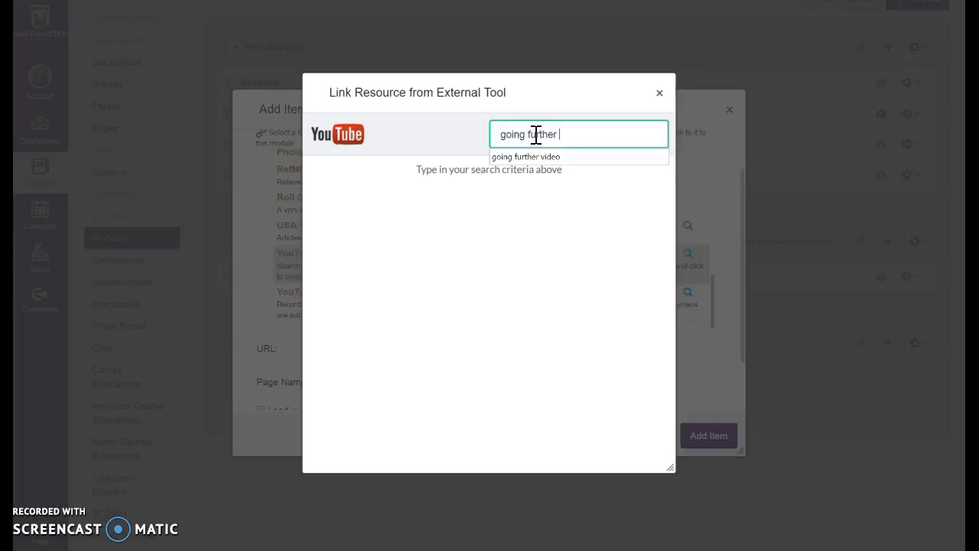
pyautogui.write('with canvas')
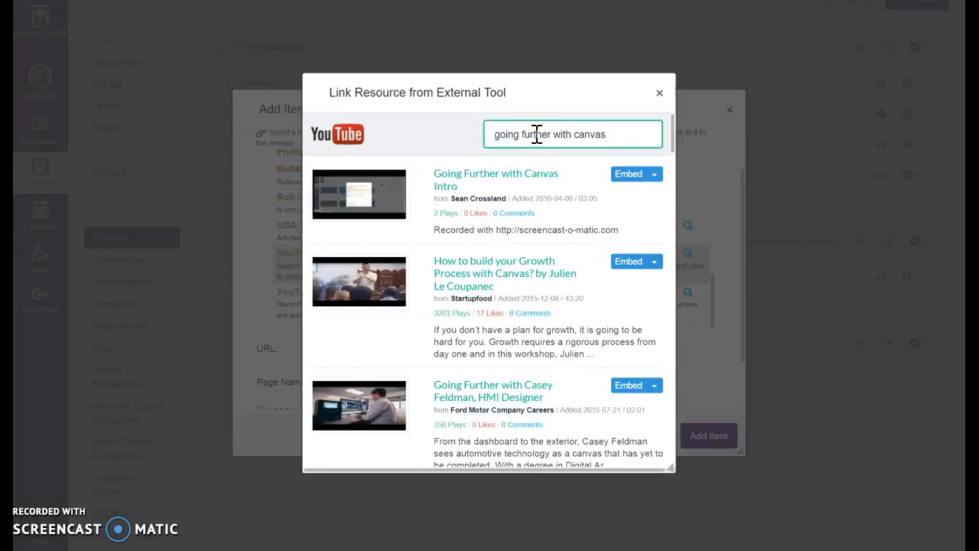
pyautogui.click(629, 175)
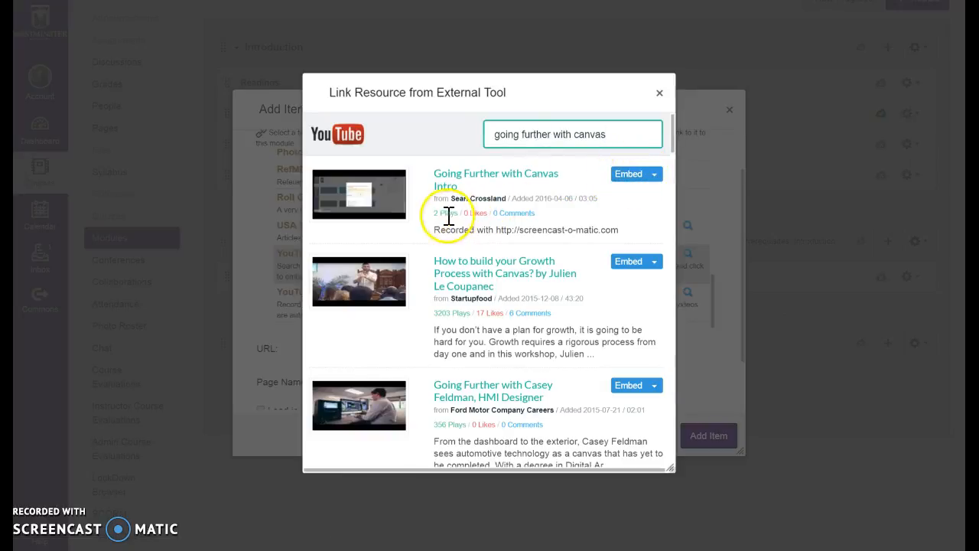
pyautogui.click(623, 176)
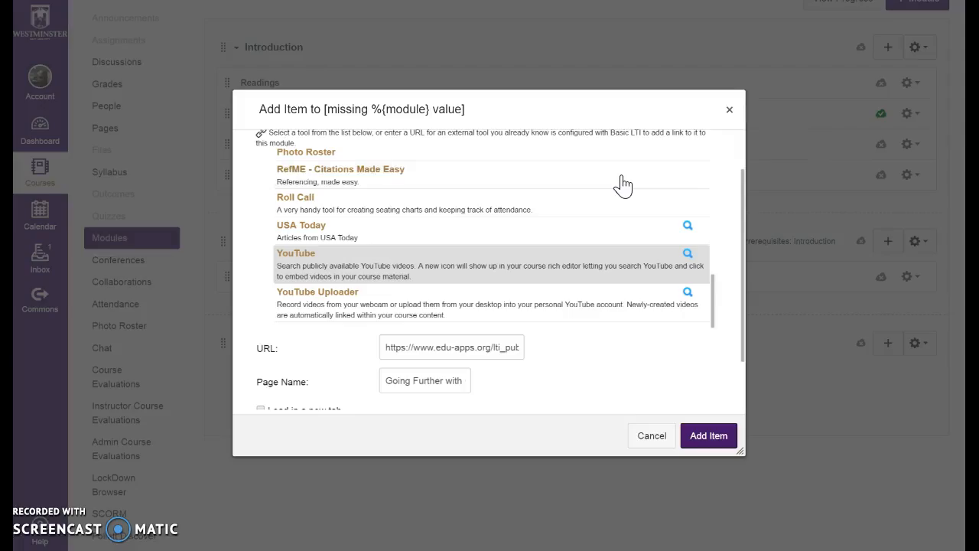
pyautogui.scroll(-2, 612, 328)
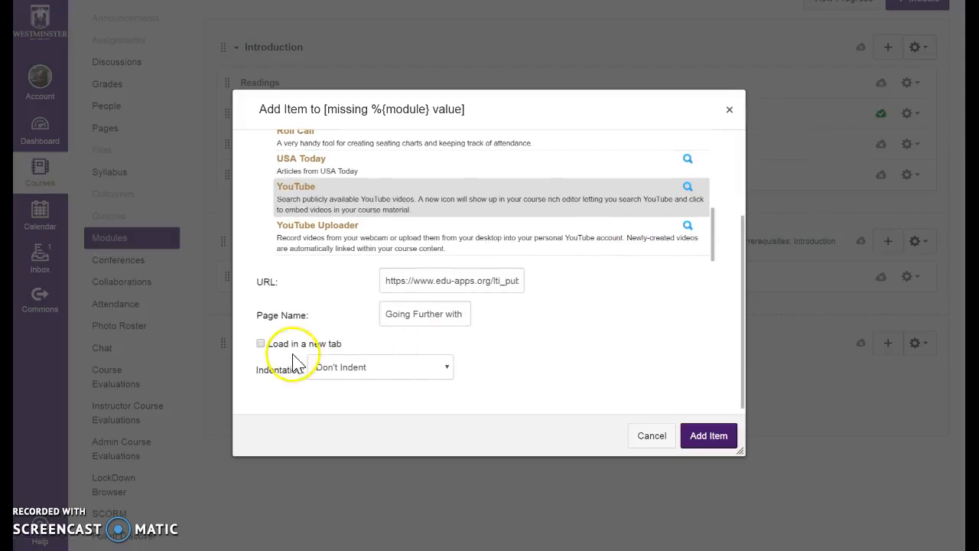
pyautogui.click(709, 435)
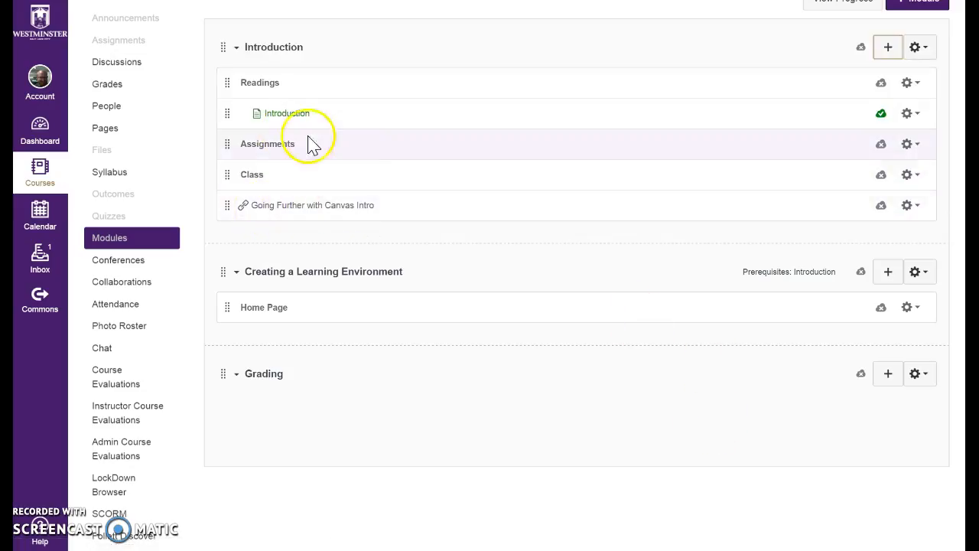
# Unpublish the Introduction page item beneath the Readings header and remove it from the module
pyautogui.click(880, 115)
pyautogui.click(917, 116)
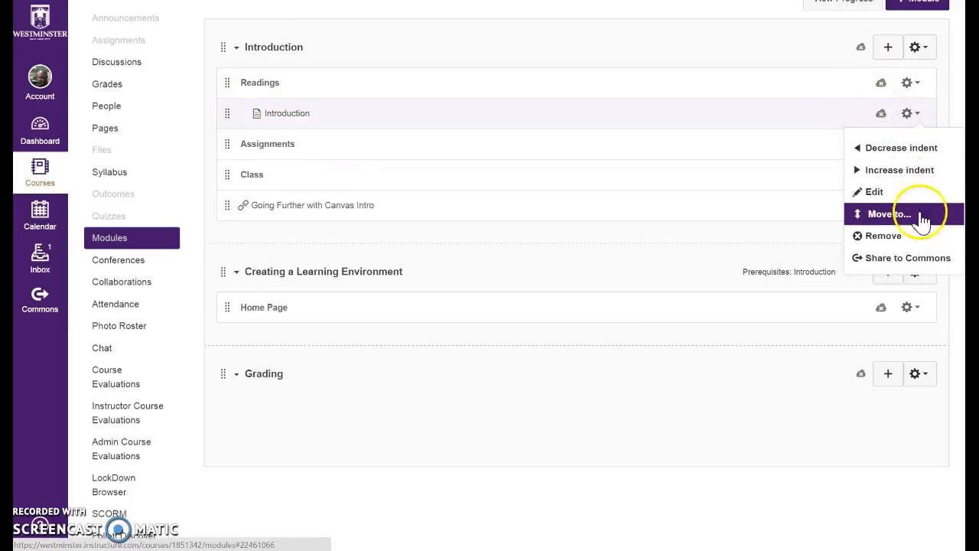
pyautogui.click(917, 237)
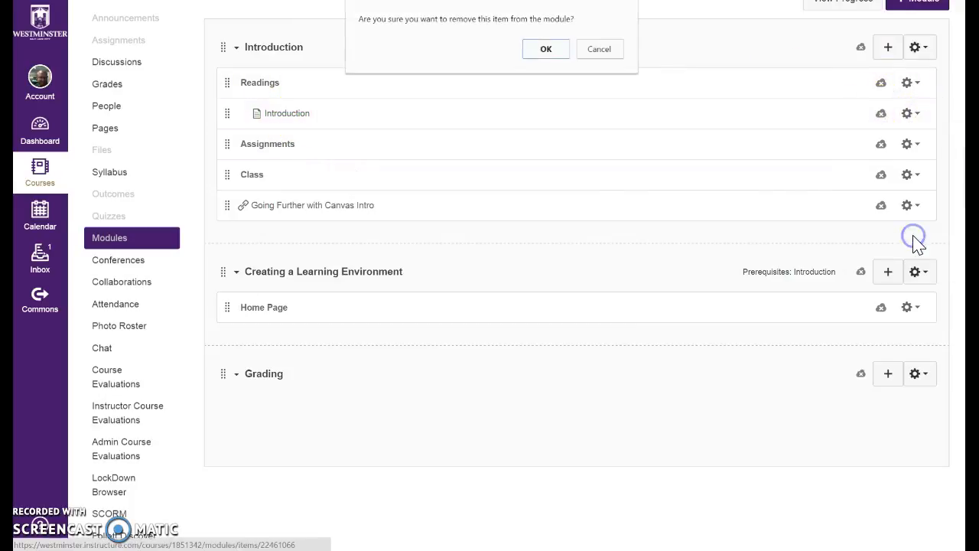
pyautogui.click(542, 49)
# Move the Going Further with Canvas Intro item beneath the Readings header and indent it one level
pyautogui.moveTo(226, 177); pyautogui.dragTo(227, 111)
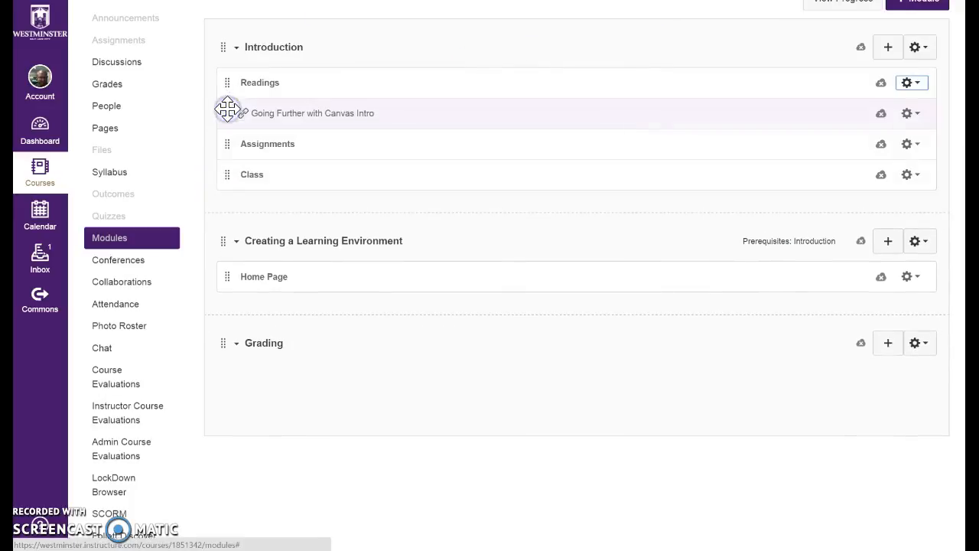
pyautogui.click(913, 113)
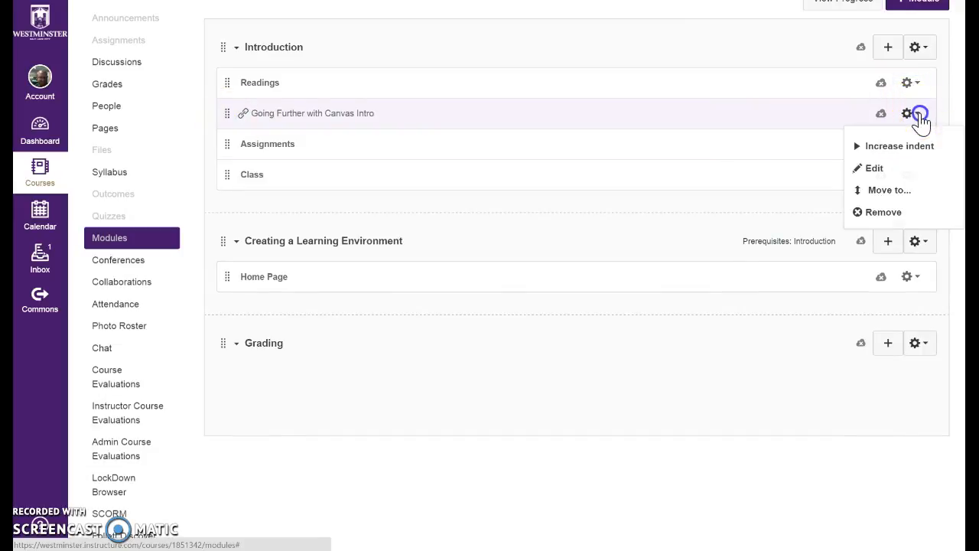
pyautogui.click(917, 148)
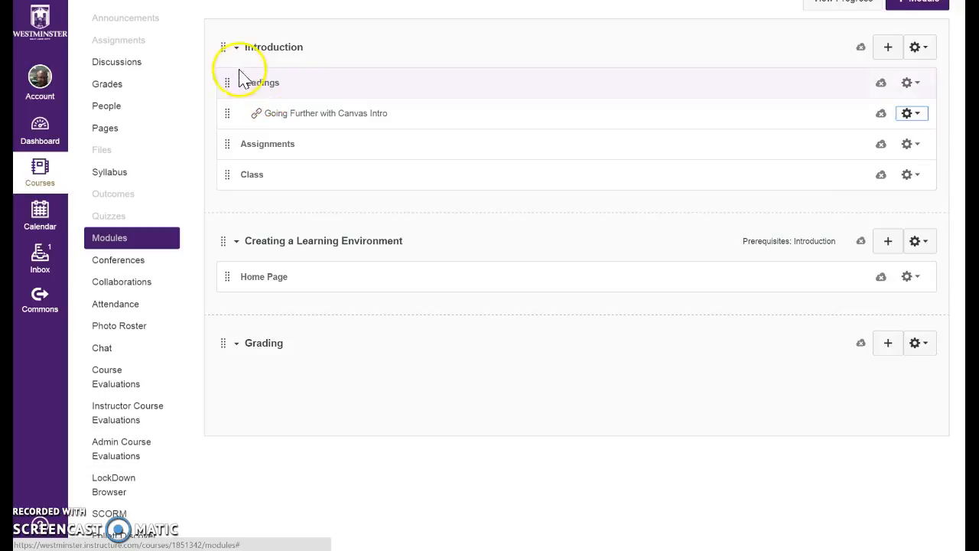
# Open the Going Further with Canvas Intro item and examine how the embedded video appears on its page
pyautogui.click(307, 118)
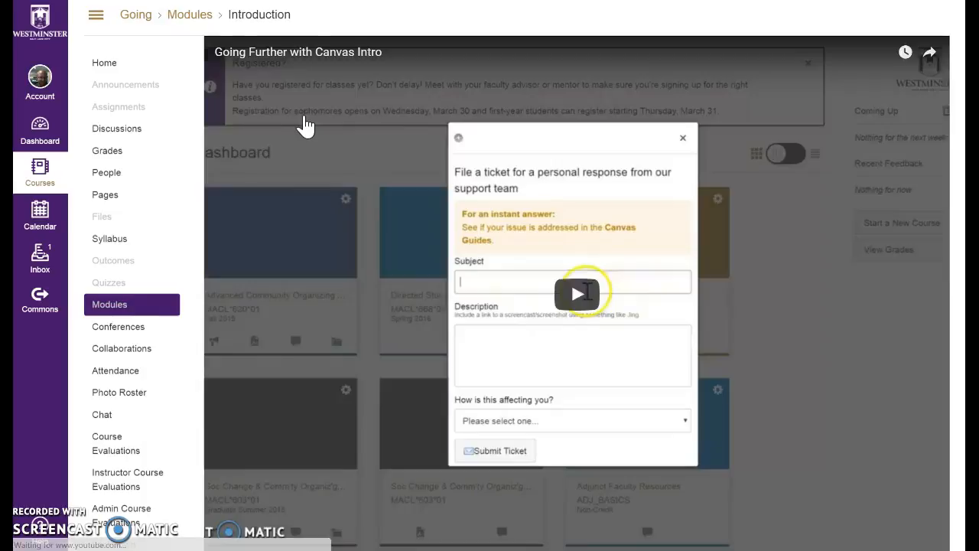
pyautogui.scroll(-1, 775, 296)
pyautogui.scroll(-1, 775, 305)
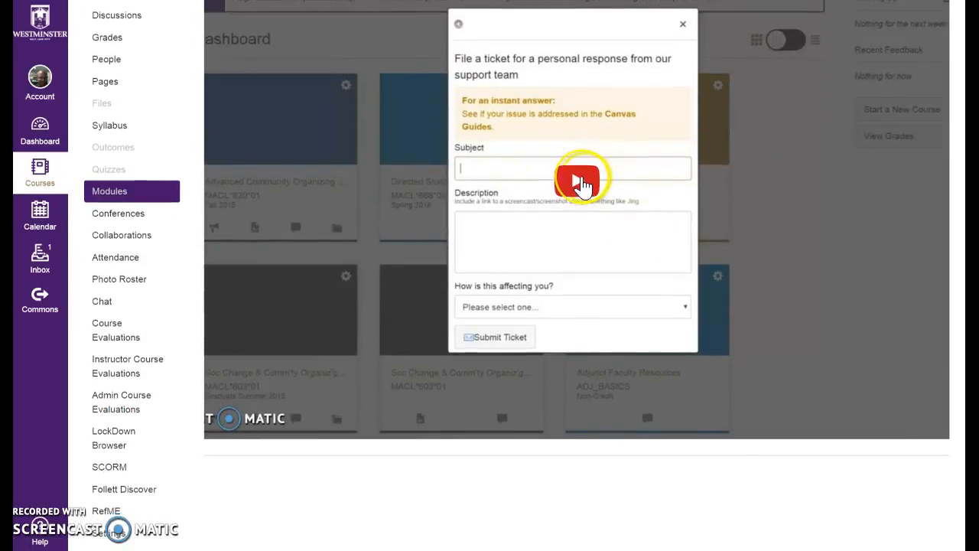
pyautogui.scroll(2, 583, 185)
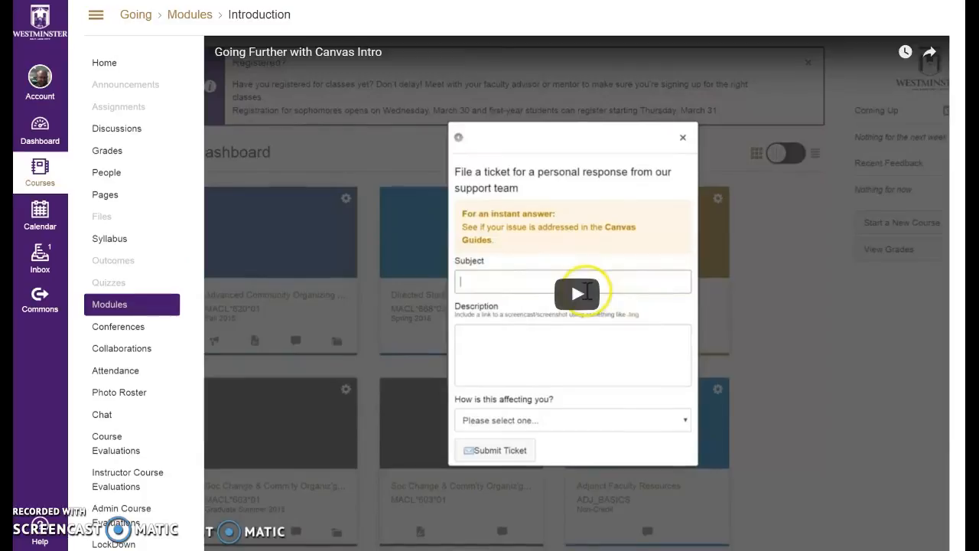